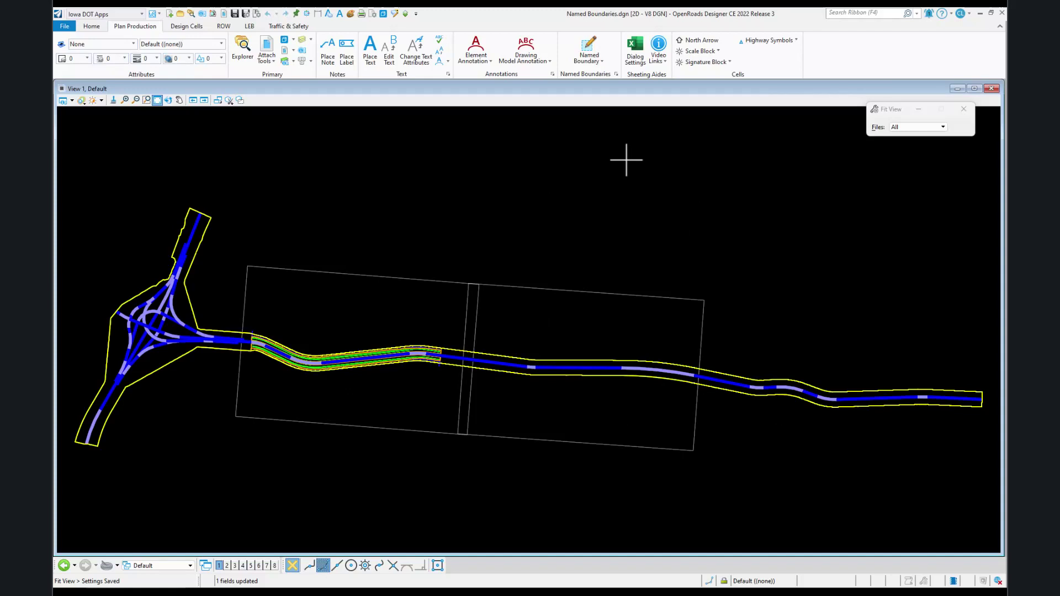
# Delete the Route97_Extension plan group and its named boundaries, confirming the deletion
pyautogui.click(615, 75)
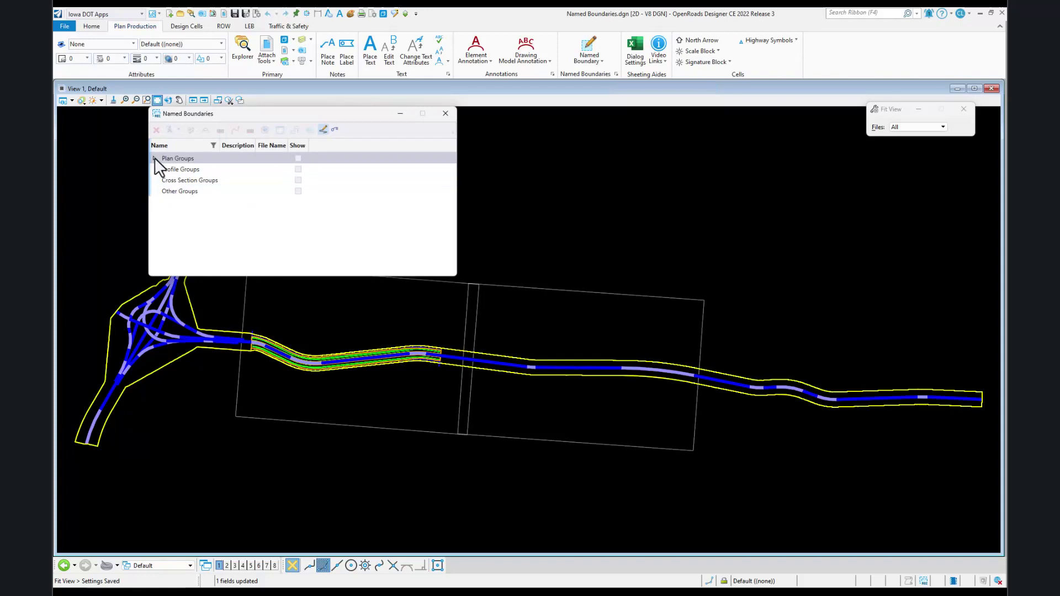
pyautogui.click(154, 159)
pyautogui.click(191, 170)
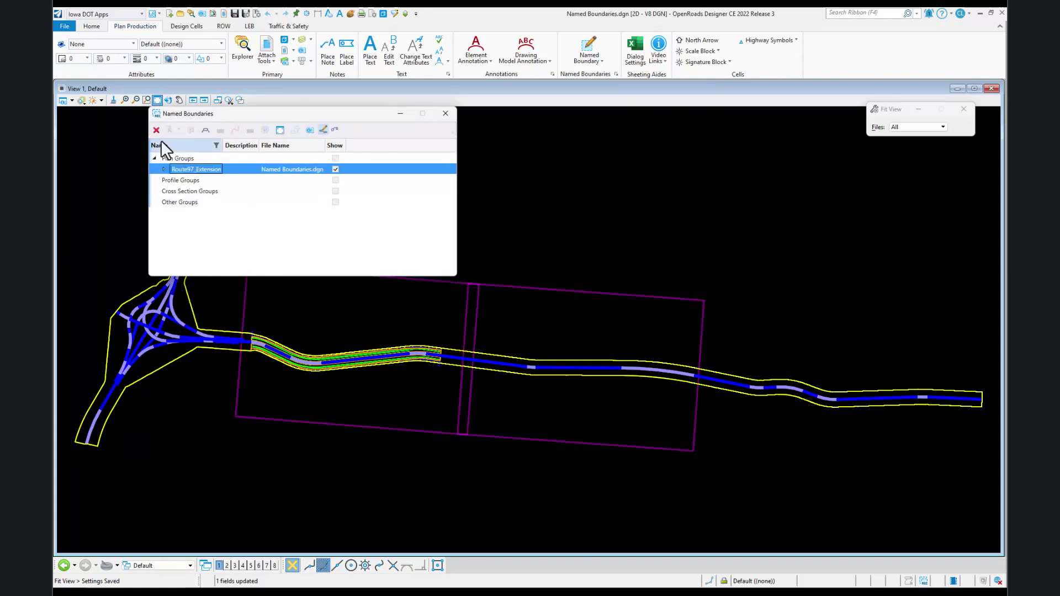
pyautogui.click(156, 131)
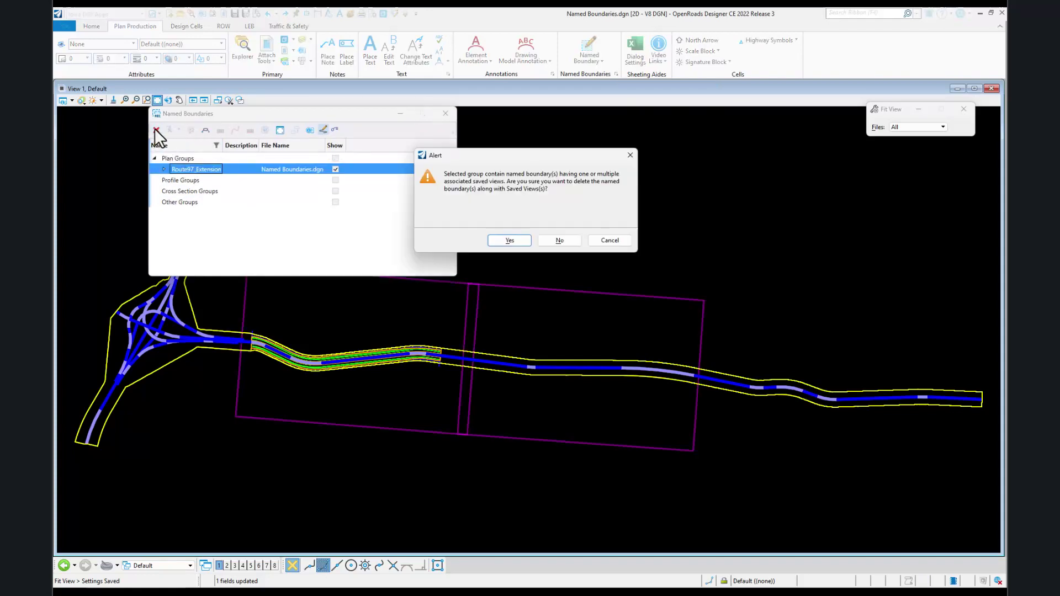
pyautogui.click(509, 240)
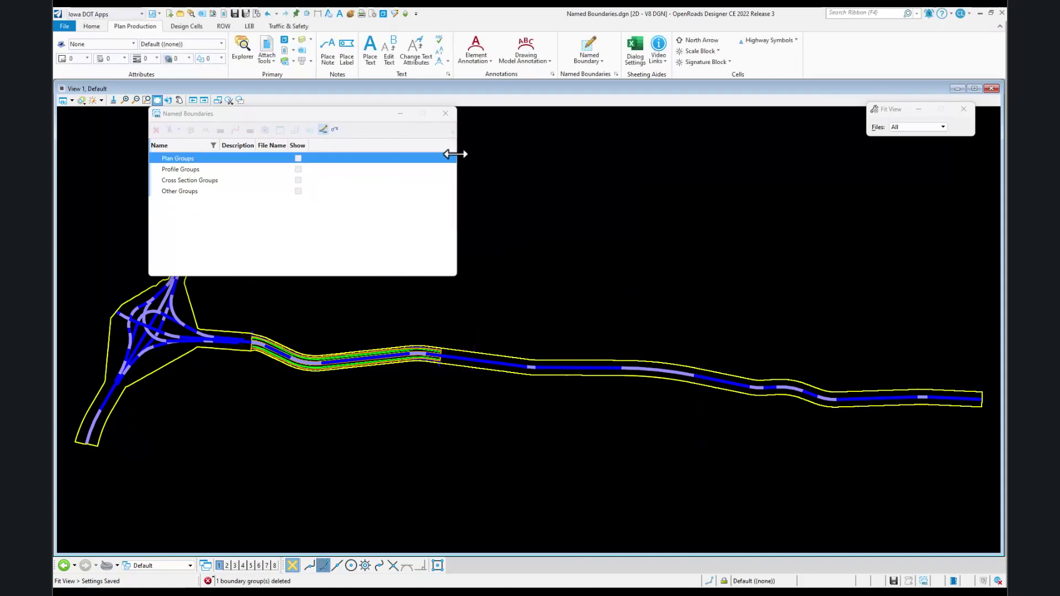
pyautogui.click(446, 114)
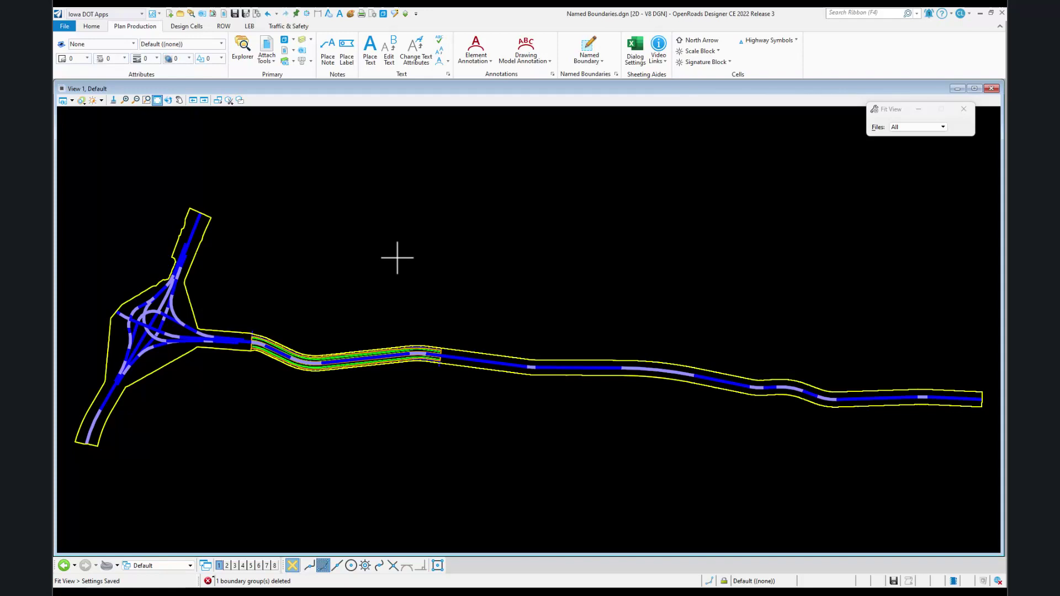
# Review the row 9 seed, scale, length and offset values on Excel's Plan-Plan sheet, then minimize Excel
pyautogui.click(576, 582)
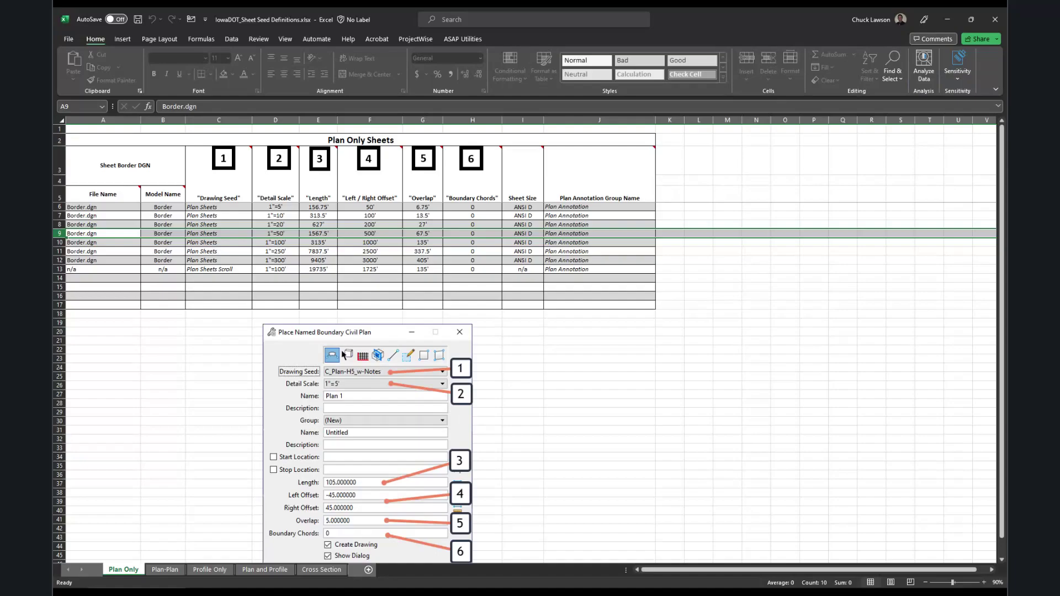
pyautogui.click(166, 569)
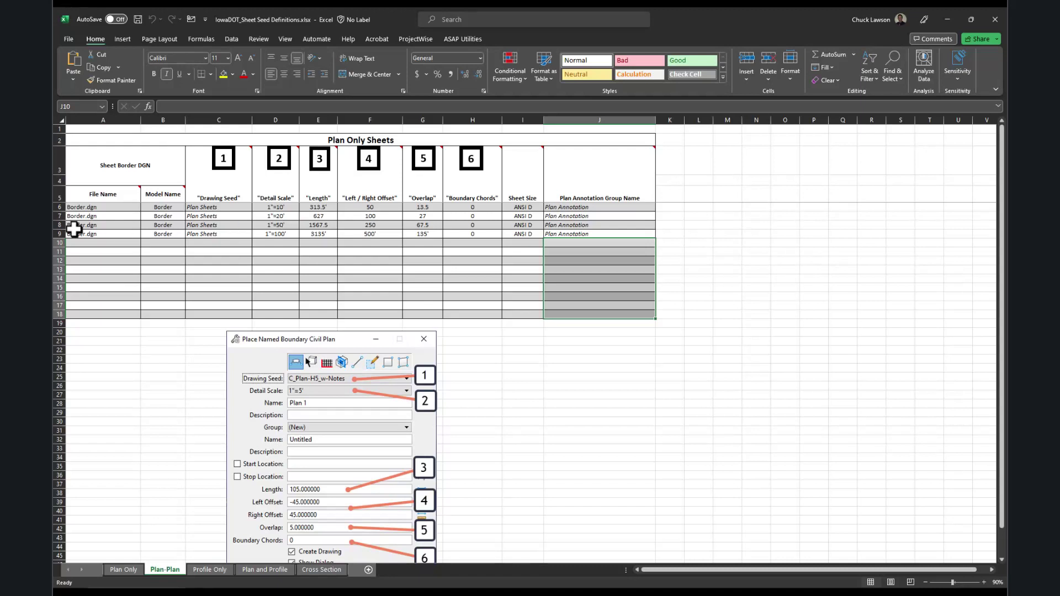
pyautogui.click(57, 234)
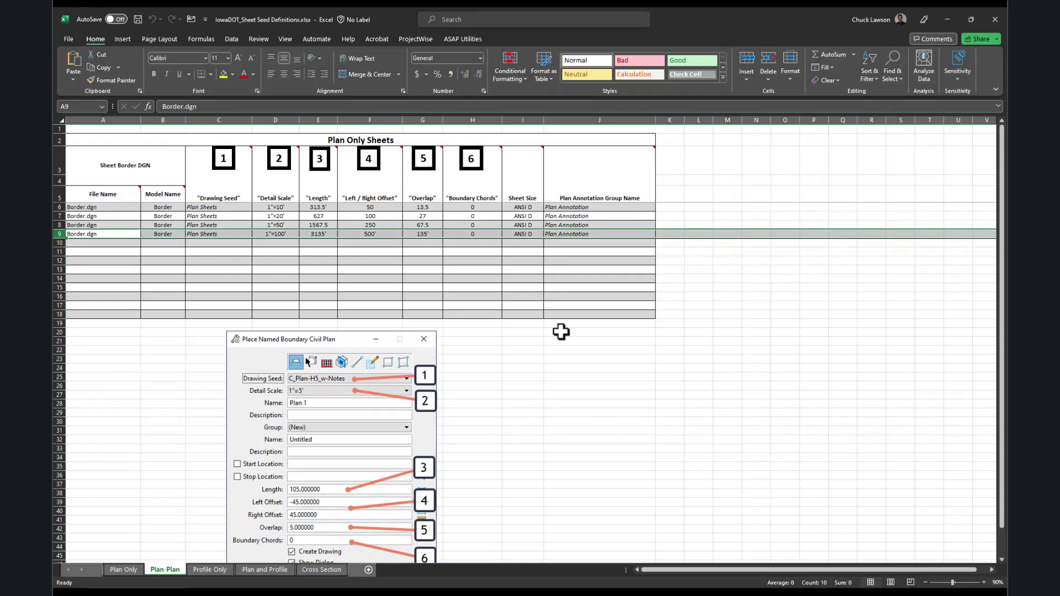
pyautogui.click(946, 19)
# Set the civil plan named boundary to the Plan-Plan Sheets seed with a custom 1:300 detail scale
pyautogui.click(588, 47)
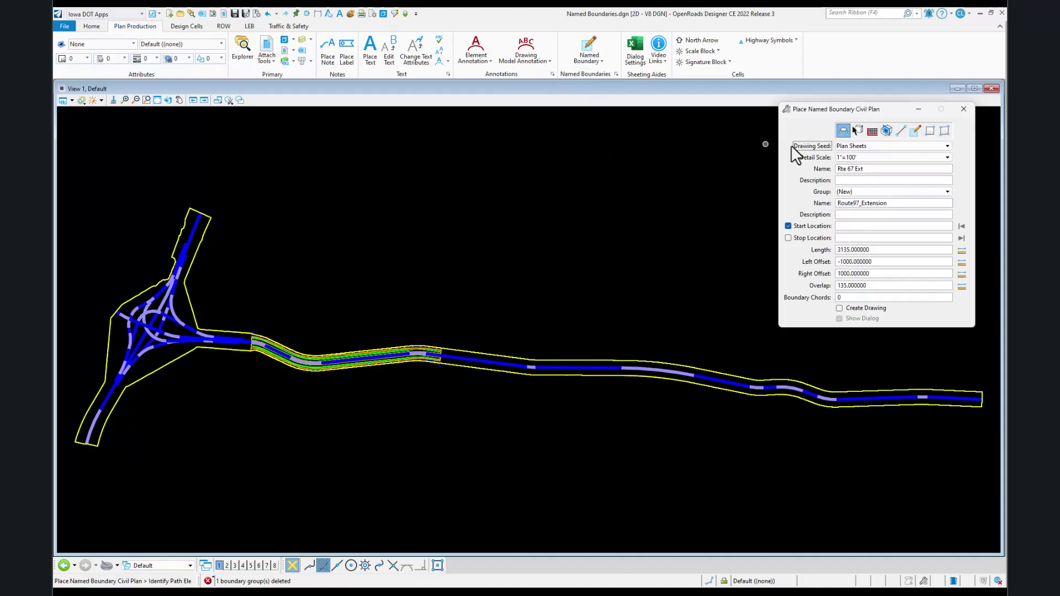
pyautogui.click(851, 146)
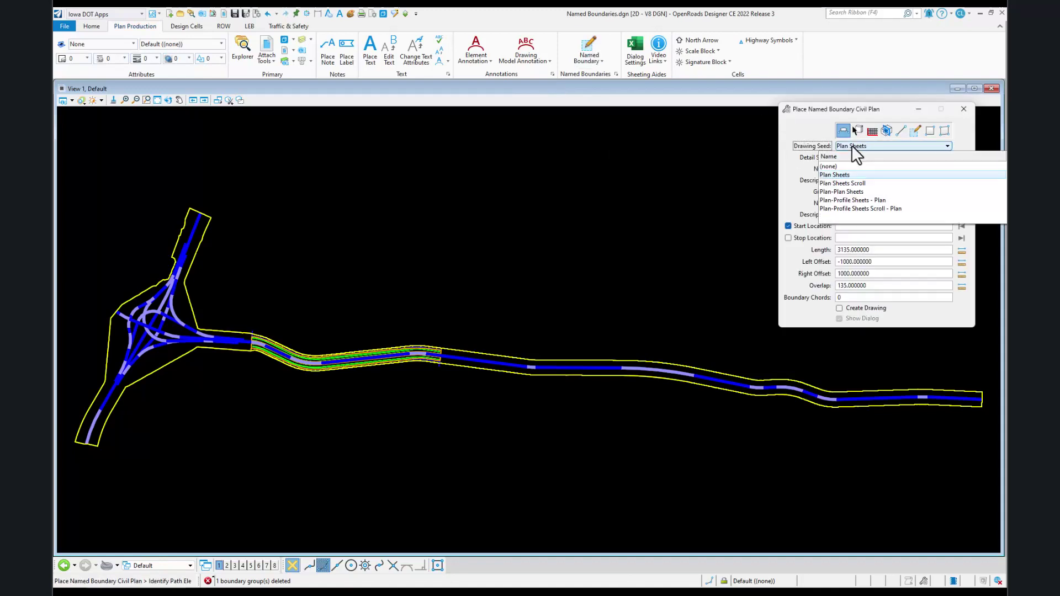
pyautogui.click(836, 191)
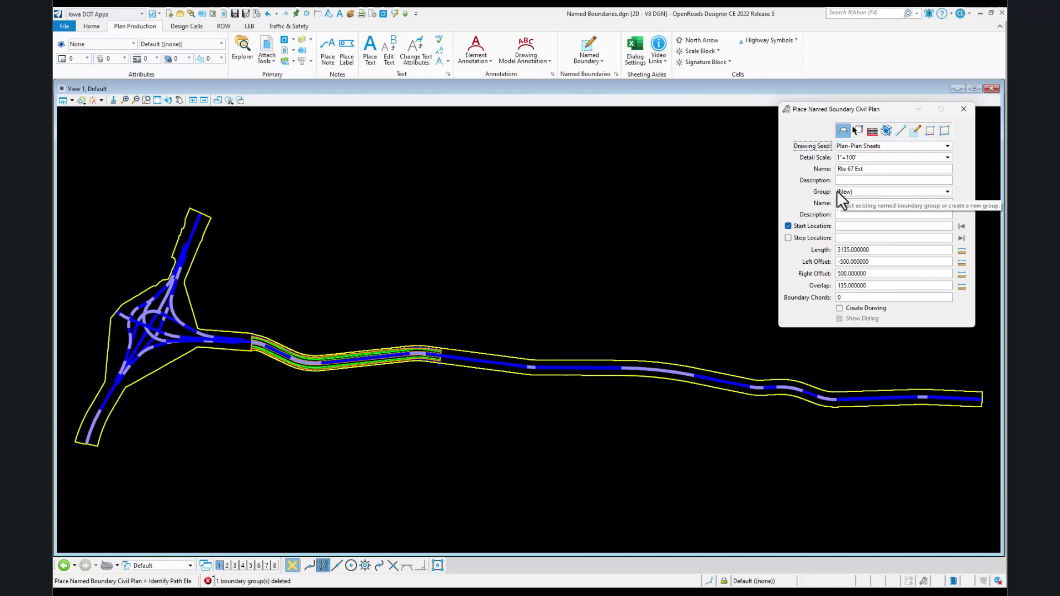
pyautogui.click(859, 157)
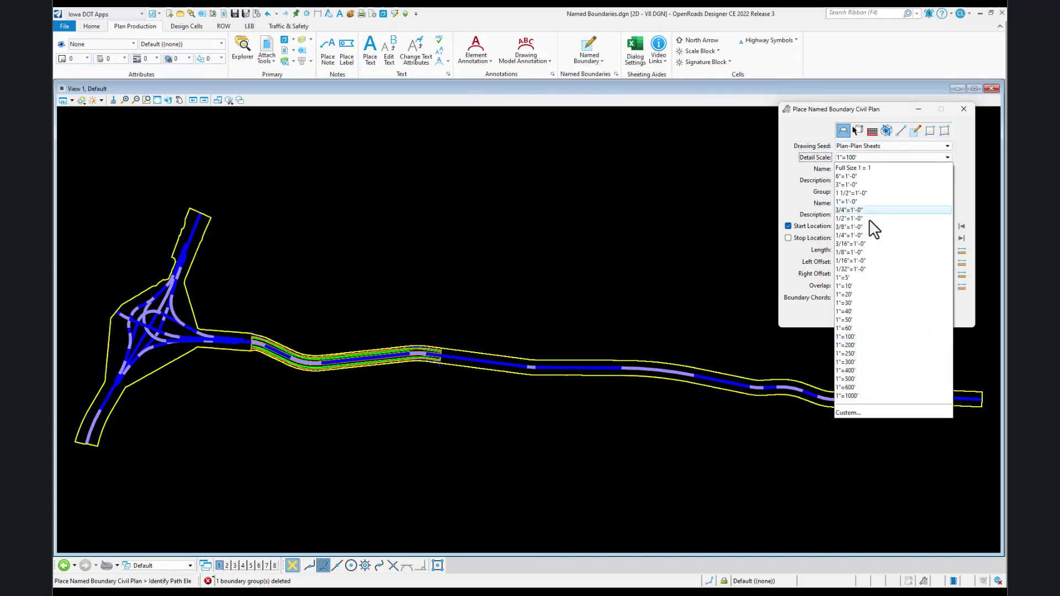
pyautogui.click(867, 414)
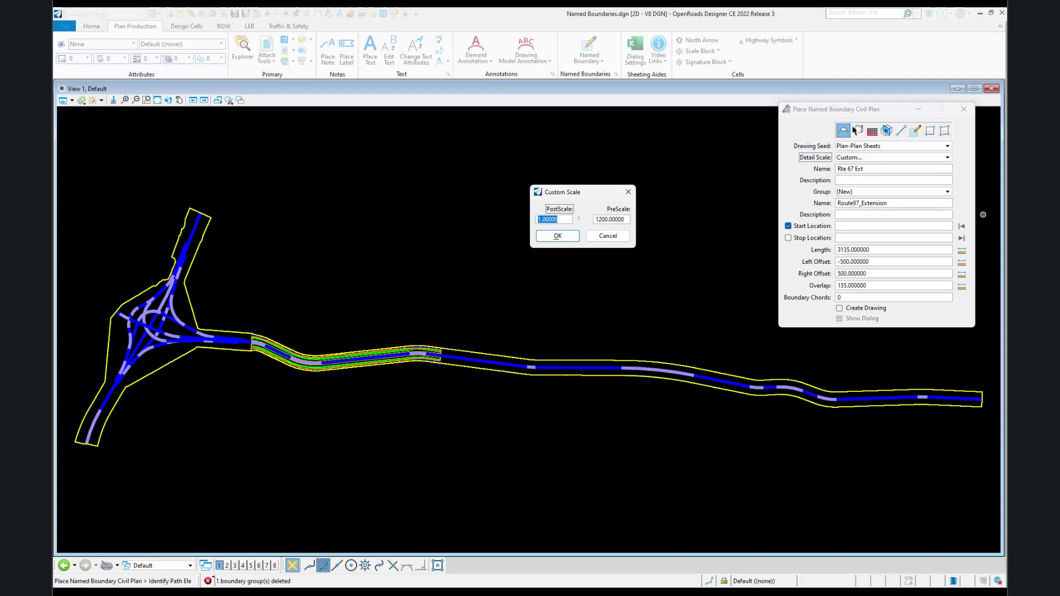
pyautogui.click(612, 220)
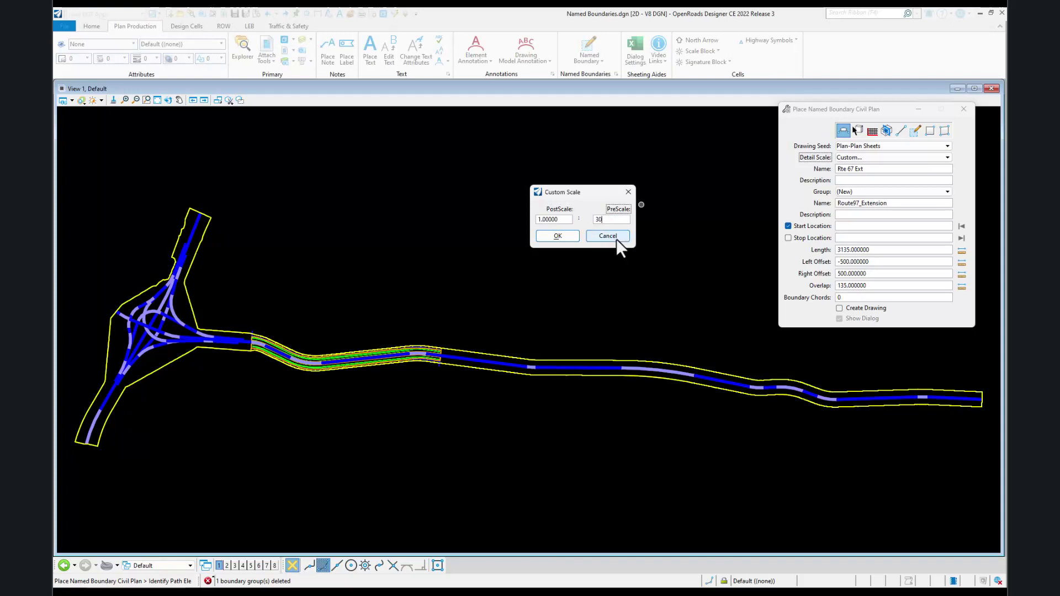
pyautogui.click(567, 237)
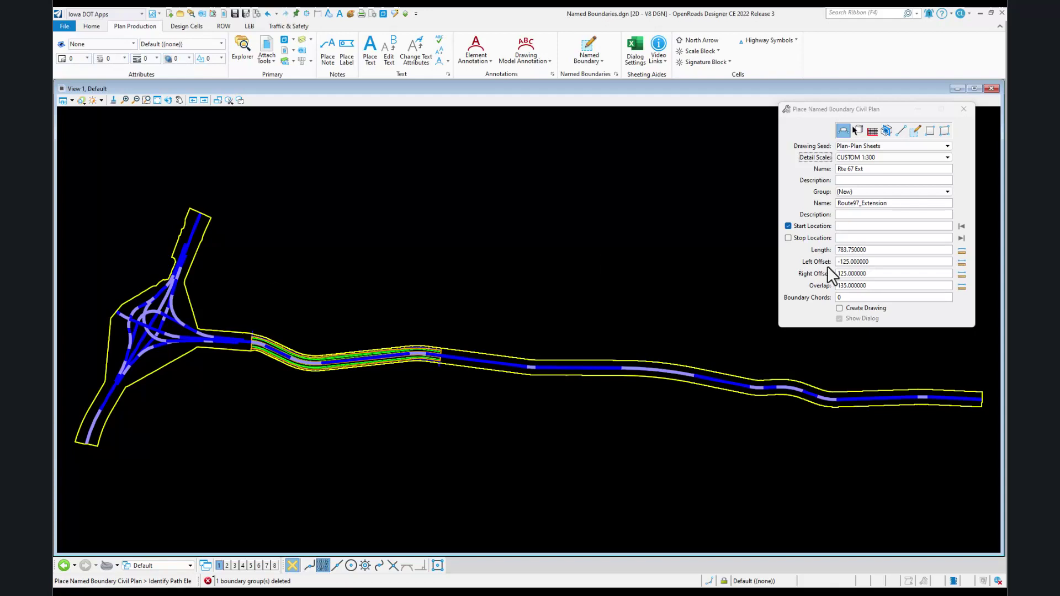
# Change the boundary overlap value to 33.75
pyautogui.click(869, 286)
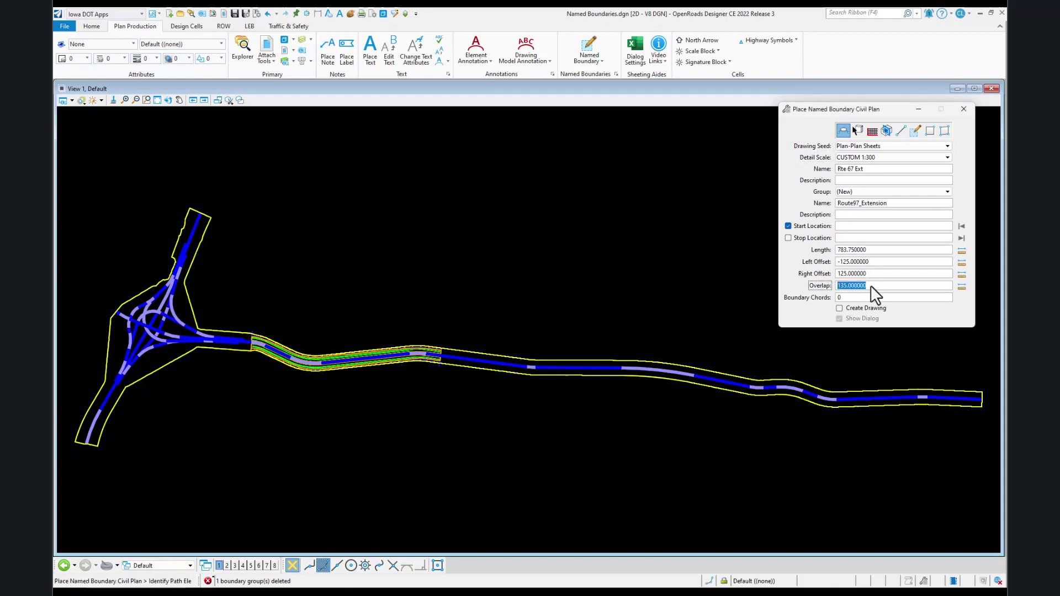
pyautogui.write('33.7')
pyautogui.press('Tab')
# Pick the alignment as the boundary path and lock the start location at station 118+00
pyautogui.click(653, 365)
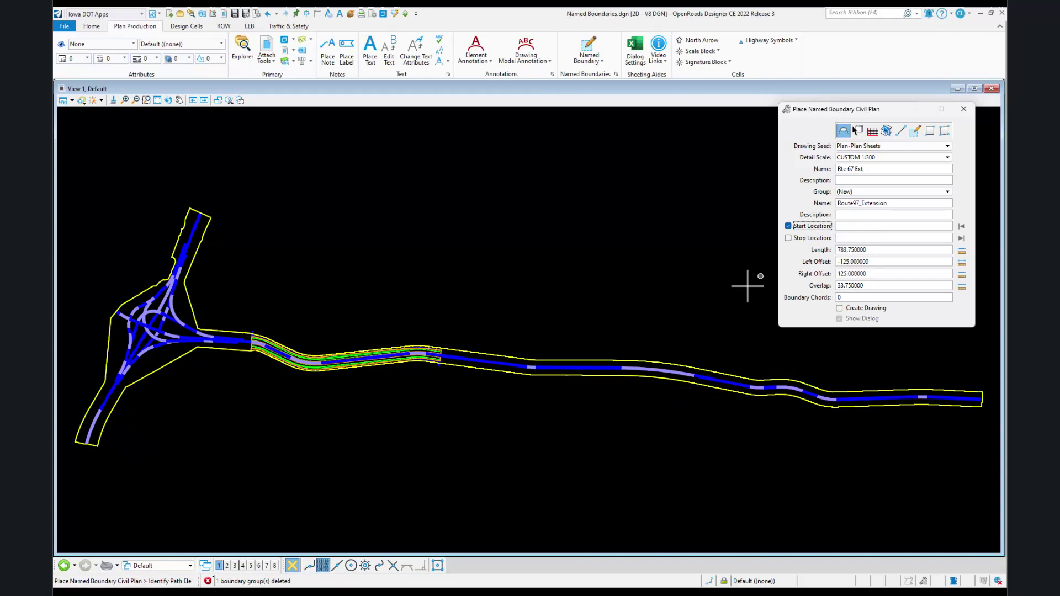
pyautogui.click(670, 380)
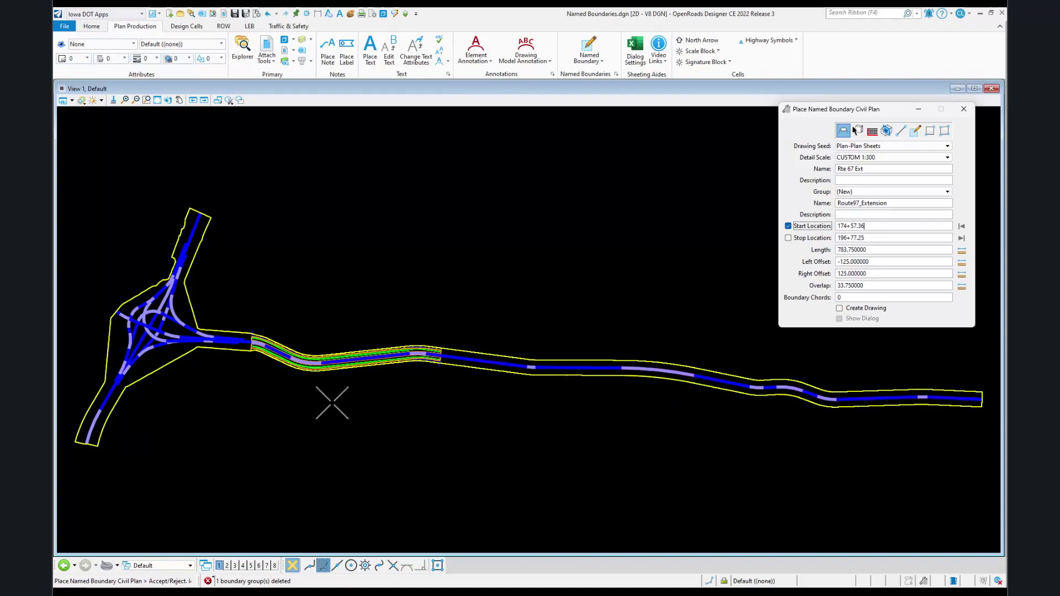
pyautogui.click(746, 373)
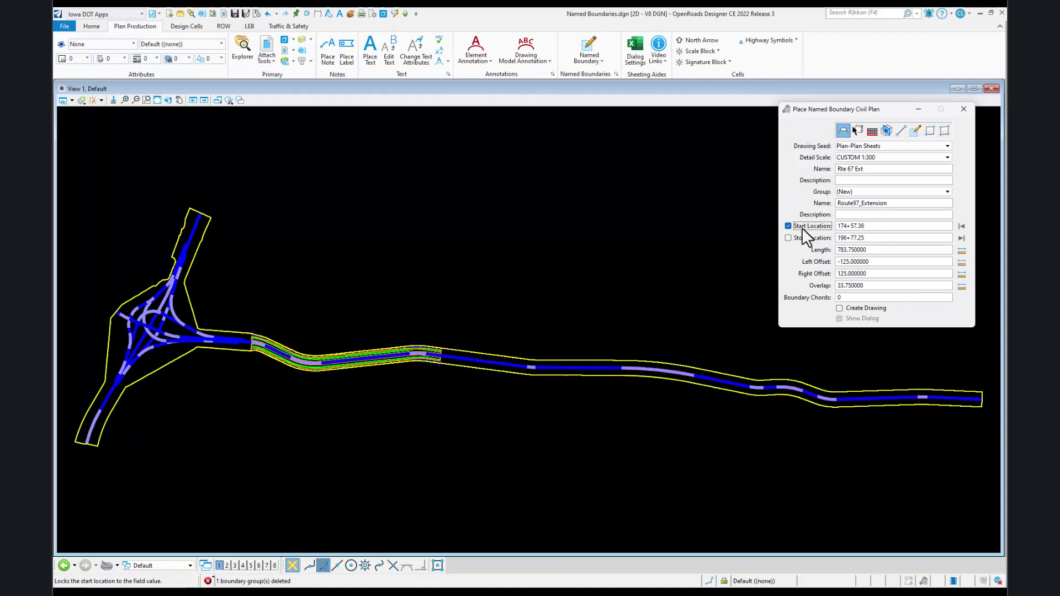
pyautogui.click(788, 226)
pyautogui.write('11')
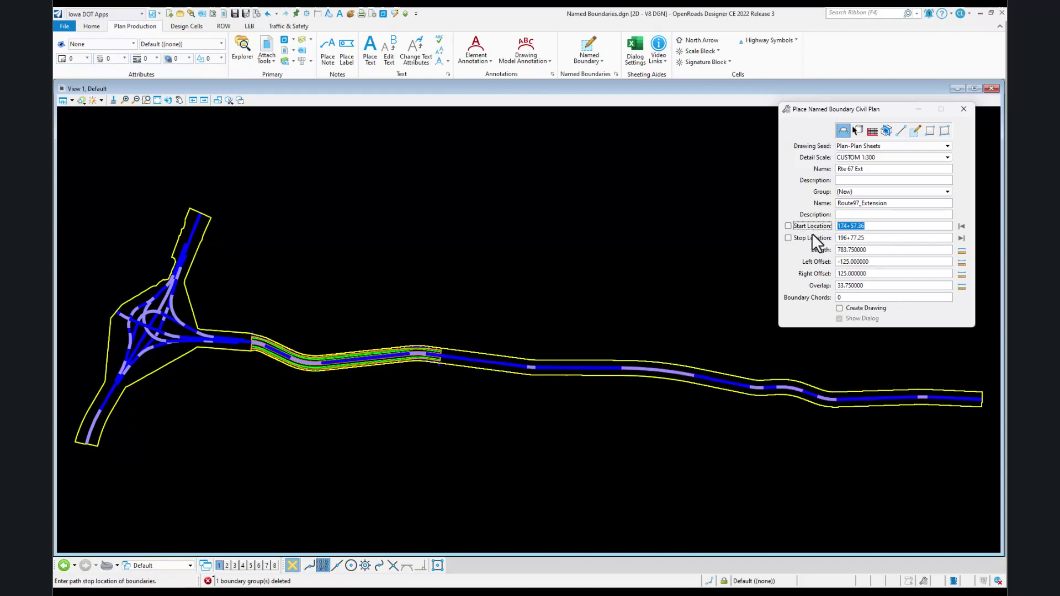
pyautogui.write('8+00')
pyautogui.press('Return')
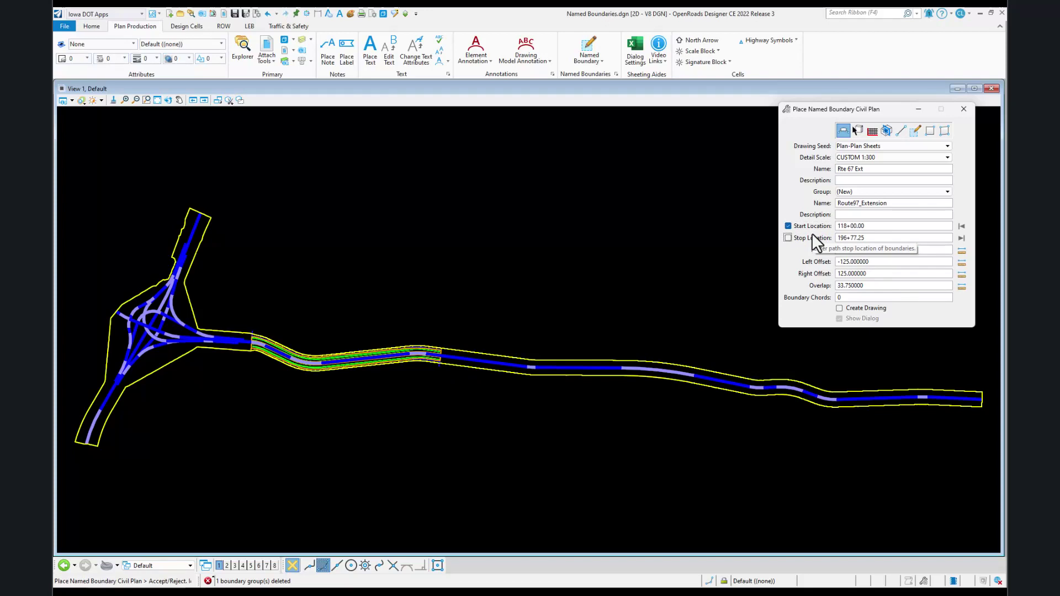
# Set the end of the boundary path and create the four Route97_Extension named boundaries
pyautogui.click(363, 288)
pyautogui.scroll(3, 303, 315)
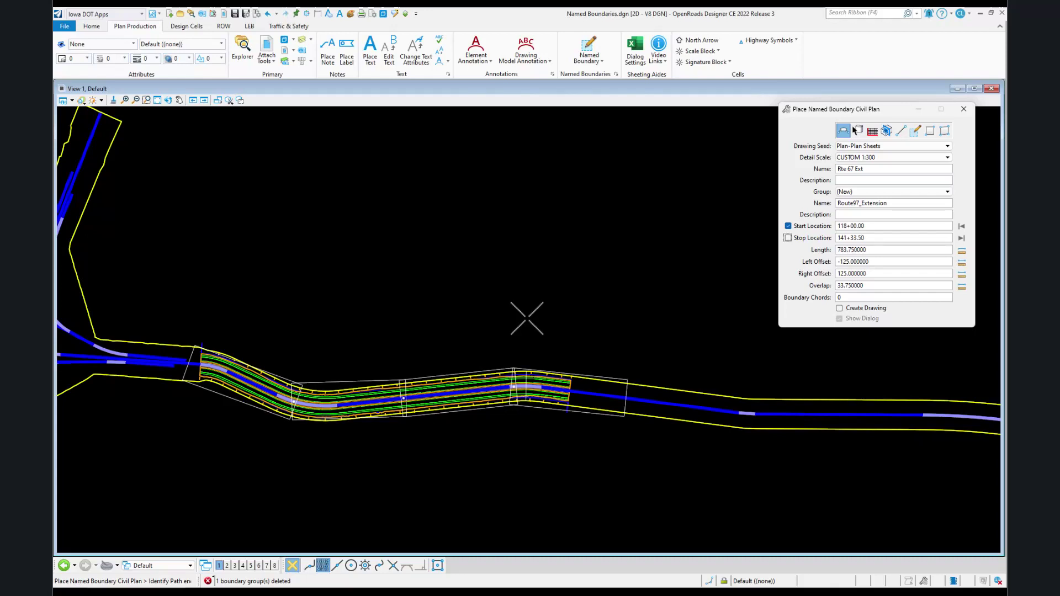
pyautogui.click(527, 318)
pyautogui.click(526, 317)
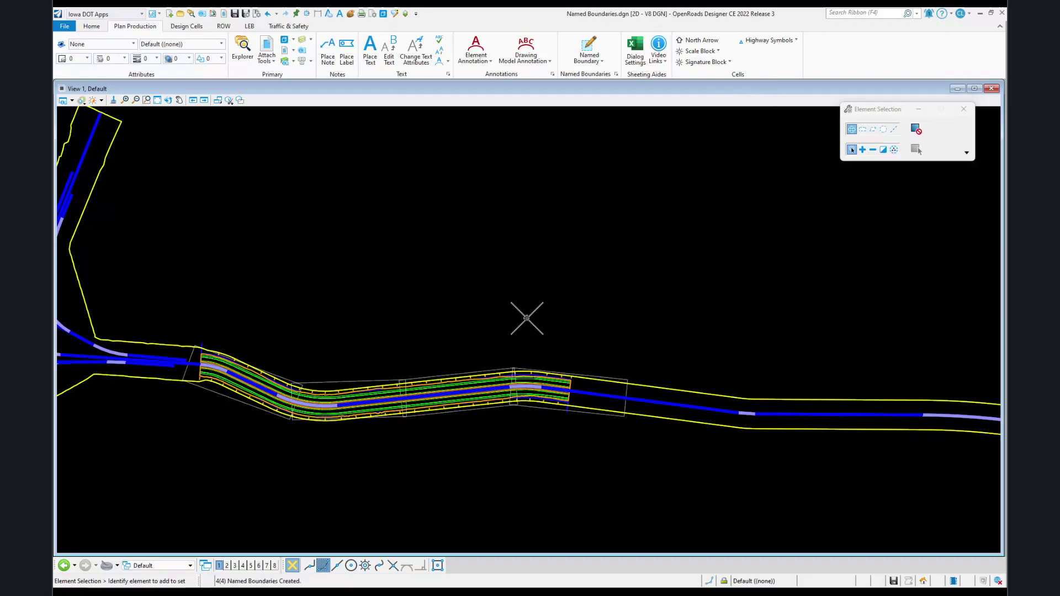
# Select the Route97_Extension group under Plan Groups in the Named Boundaries manager
pyautogui.click(616, 74)
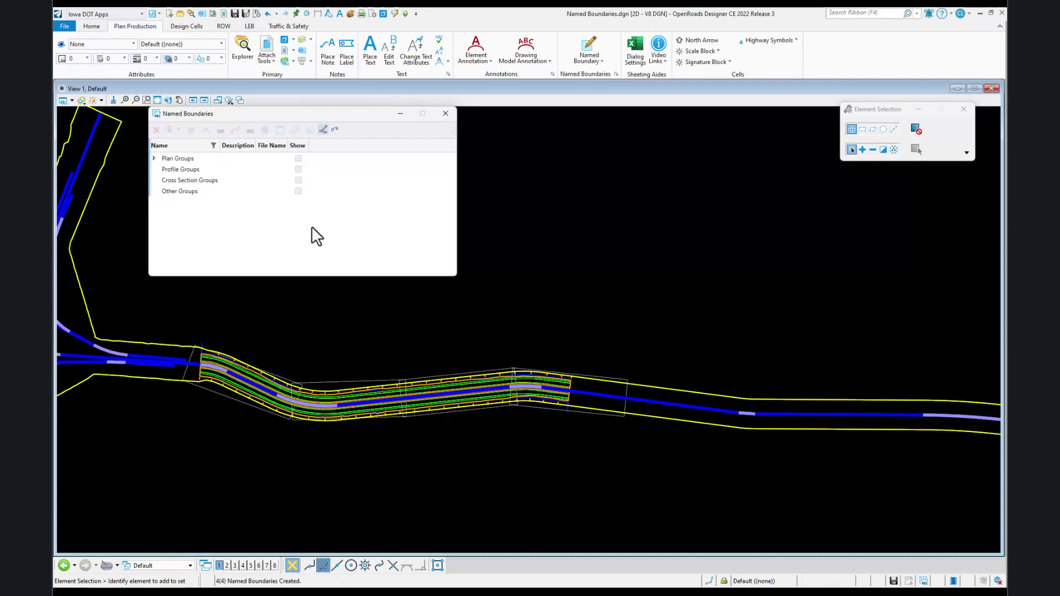
pyautogui.click(154, 158)
pyautogui.click(174, 168)
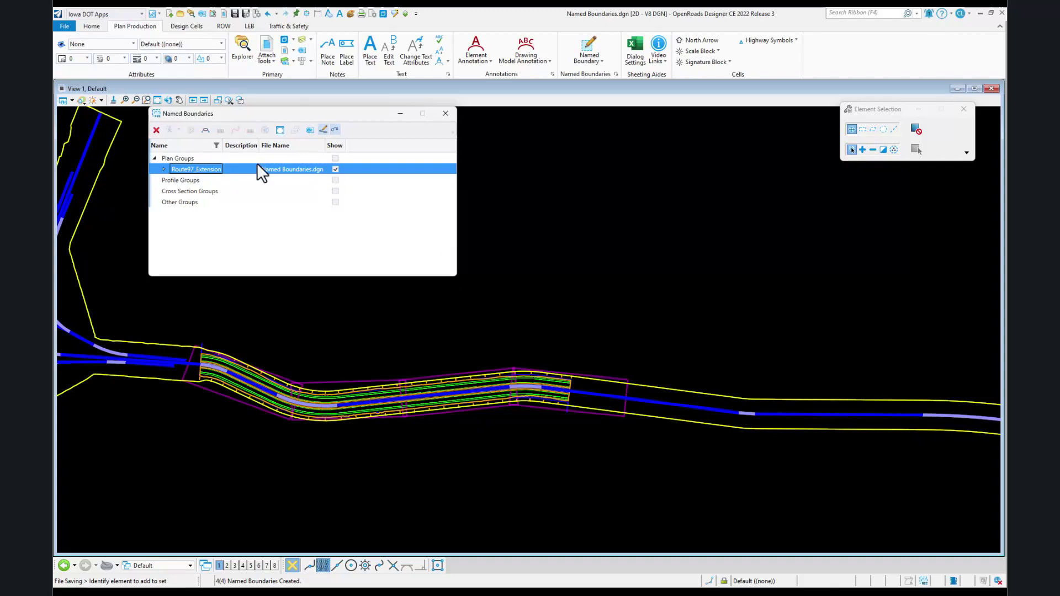
# Generate Route97_Extension drawing and sheet models in the active file at custom 1:300 annotation scale
pyautogui.click(206, 130)
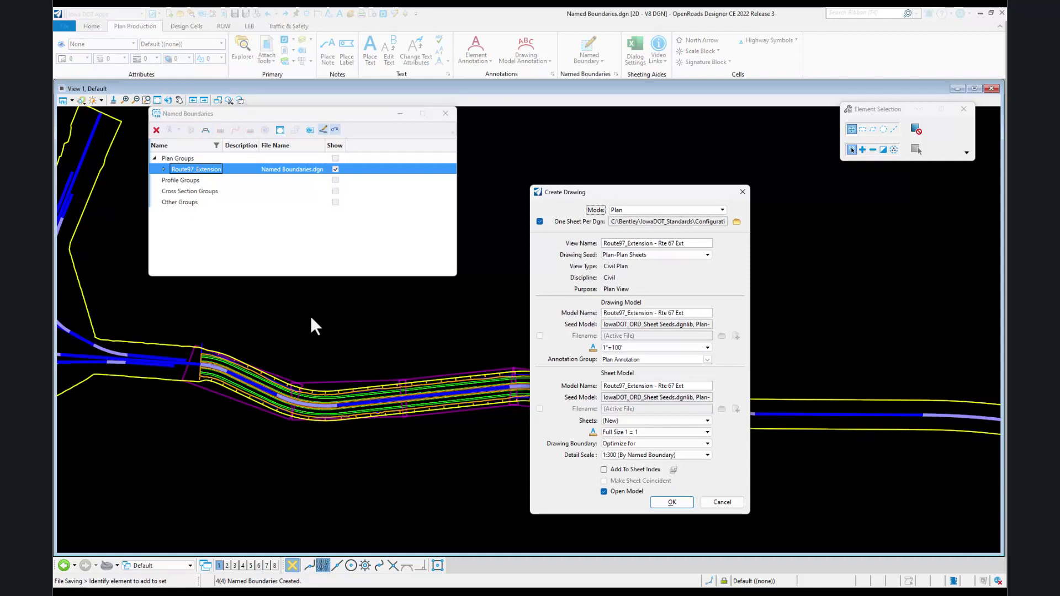
pyautogui.click(539, 221)
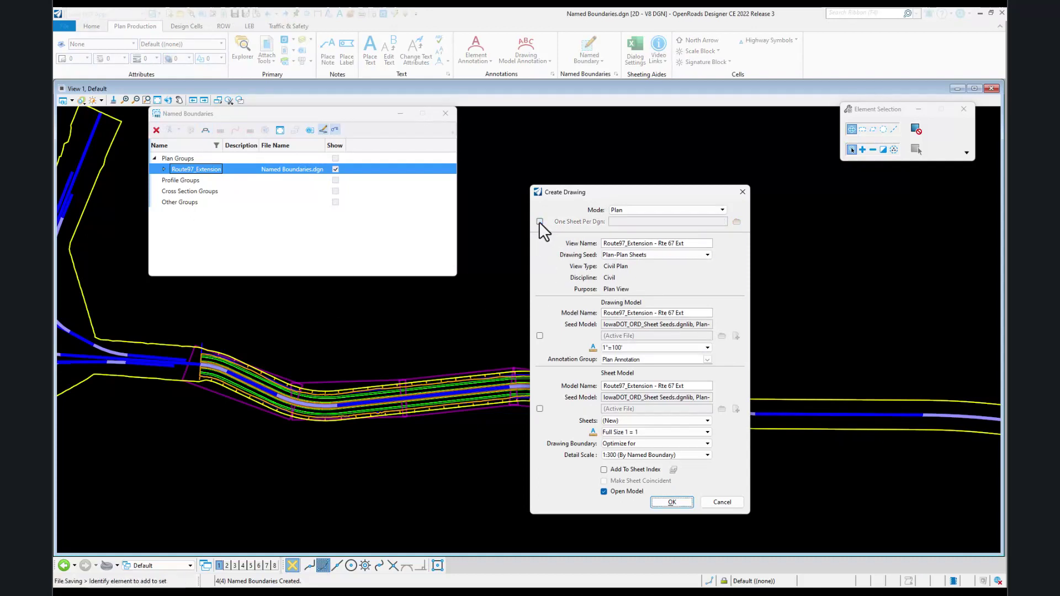
pyautogui.click(632, 347)
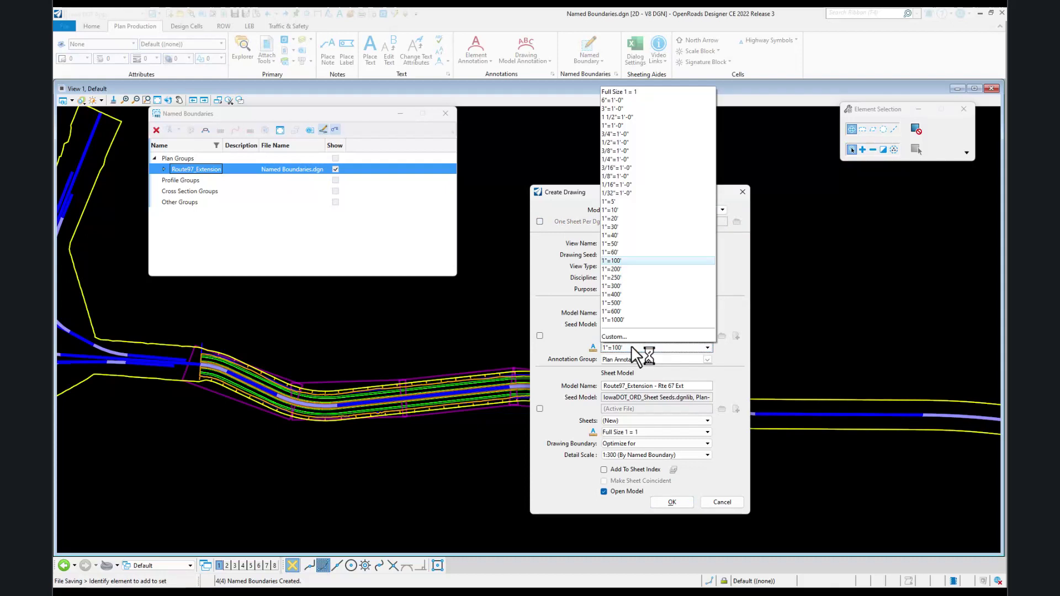
pyautogui.click(614, 337)
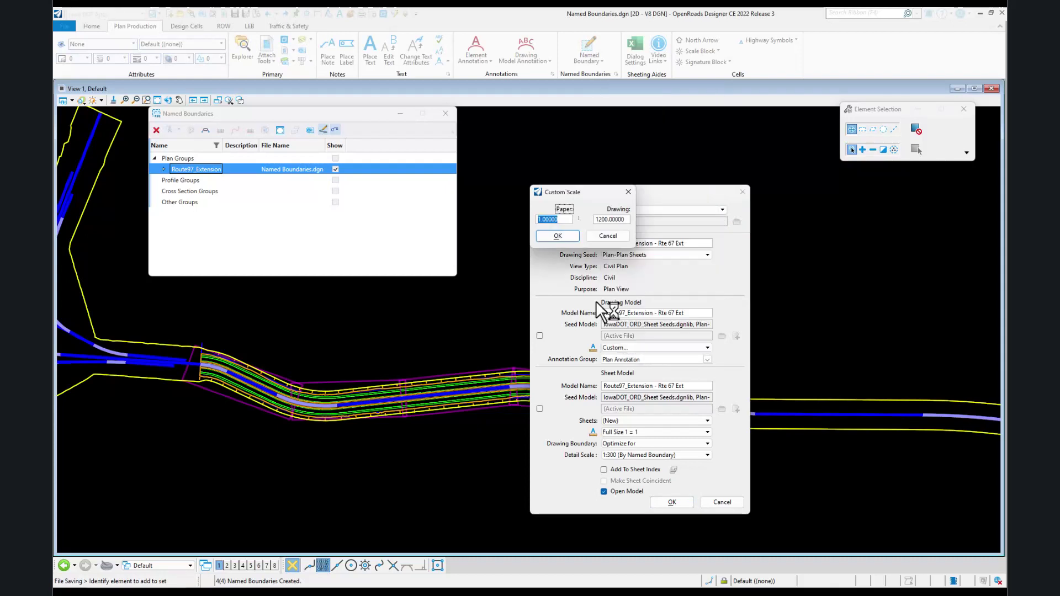
pyautogui.click(611, 218)
pyautogui.write('300')
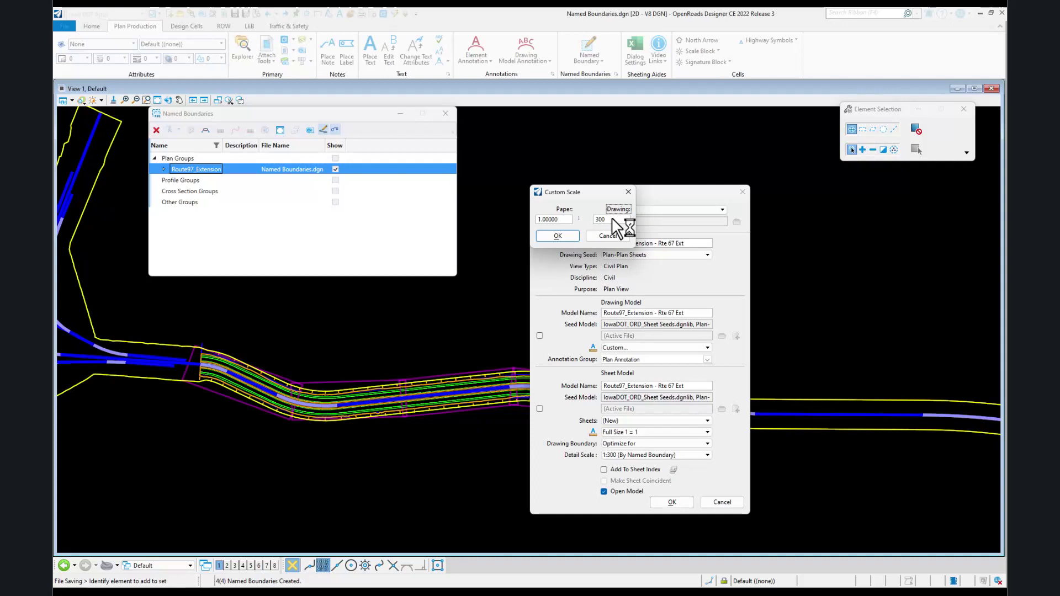
pyautogui.click(558, 236)
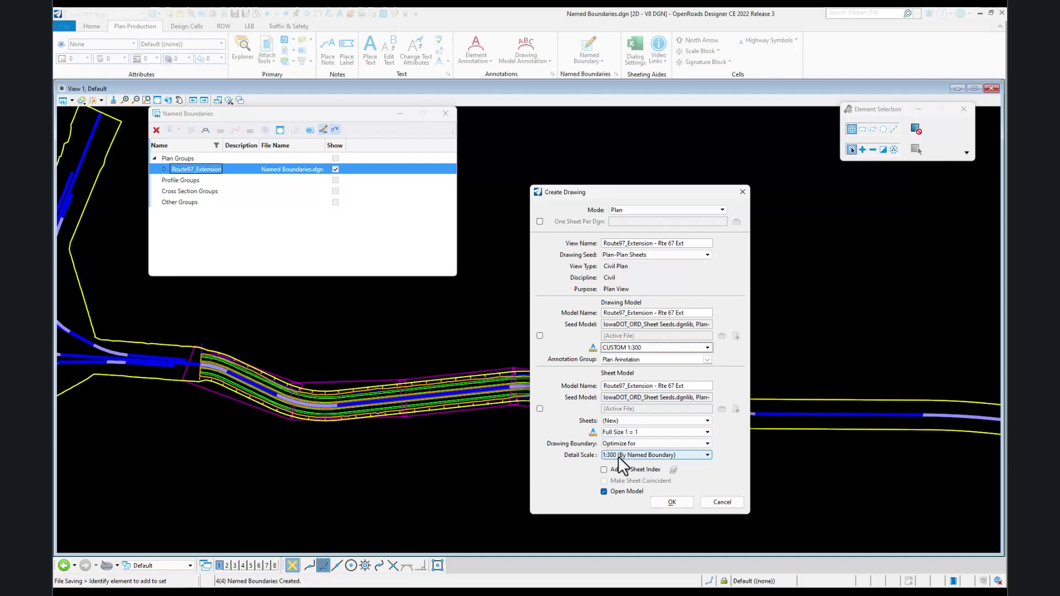
pyautogui.moveTo(628, 453)
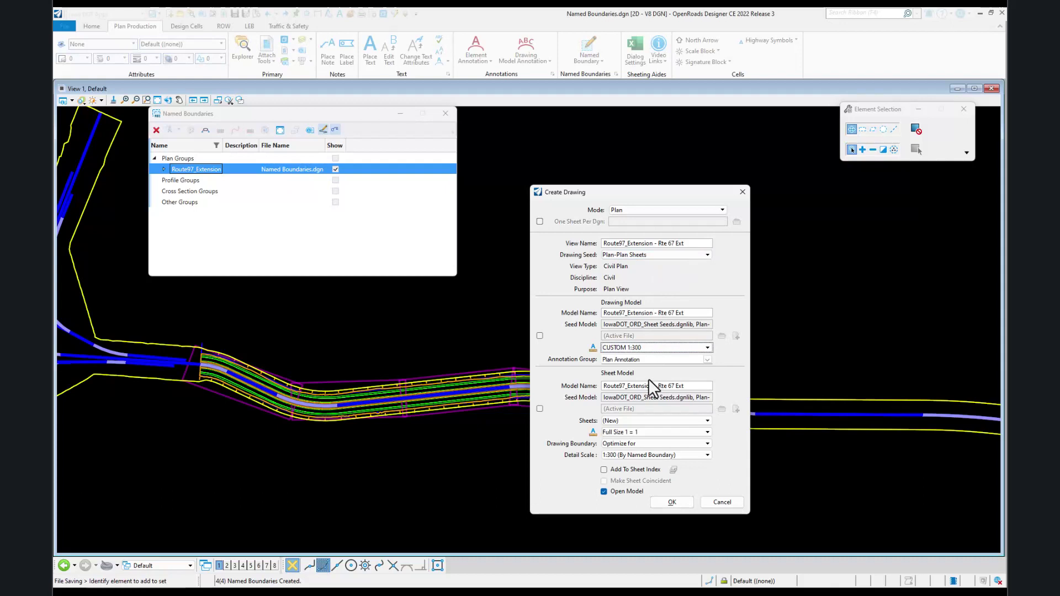
pyautogui.click(671, 501)
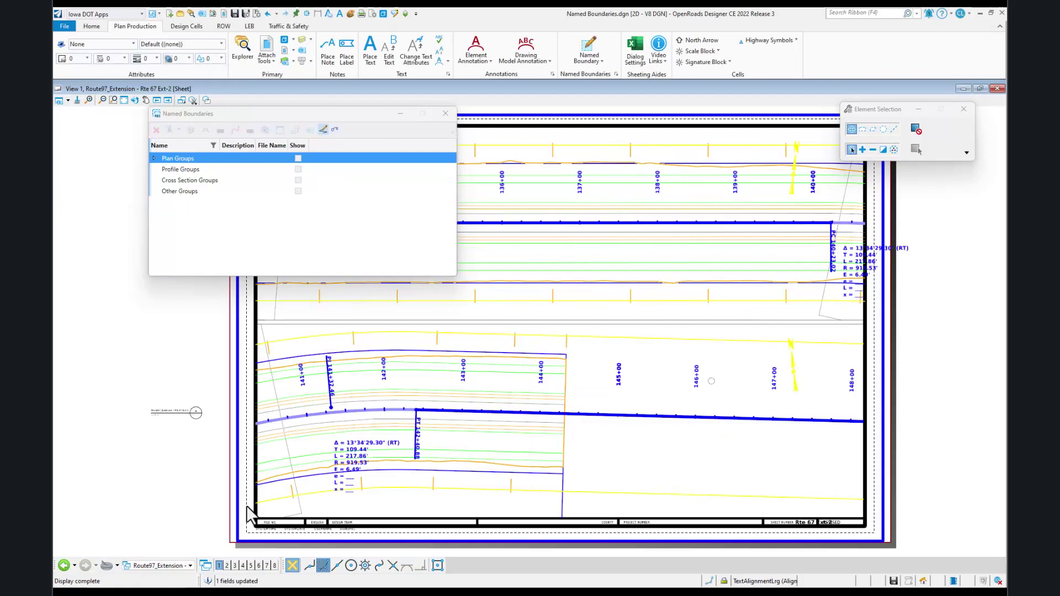
# Switch to the Rte 67 Ext sheet model, close Named Boundaries, and save the design file
pyautogui.click(188, 565)
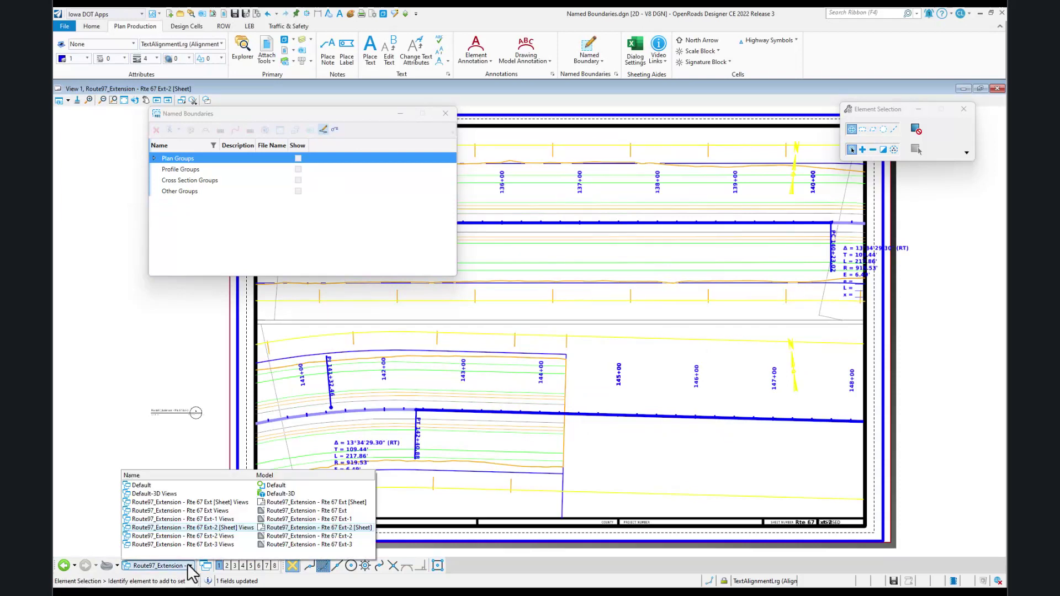
pyautogui.click(276, 502)
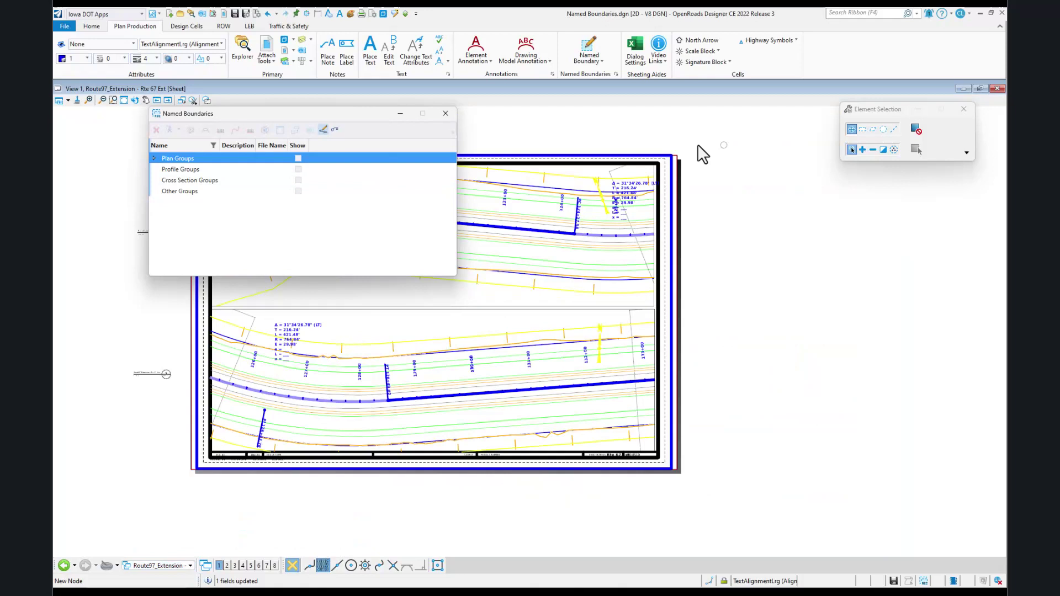
pyautogui.click(445, 114)
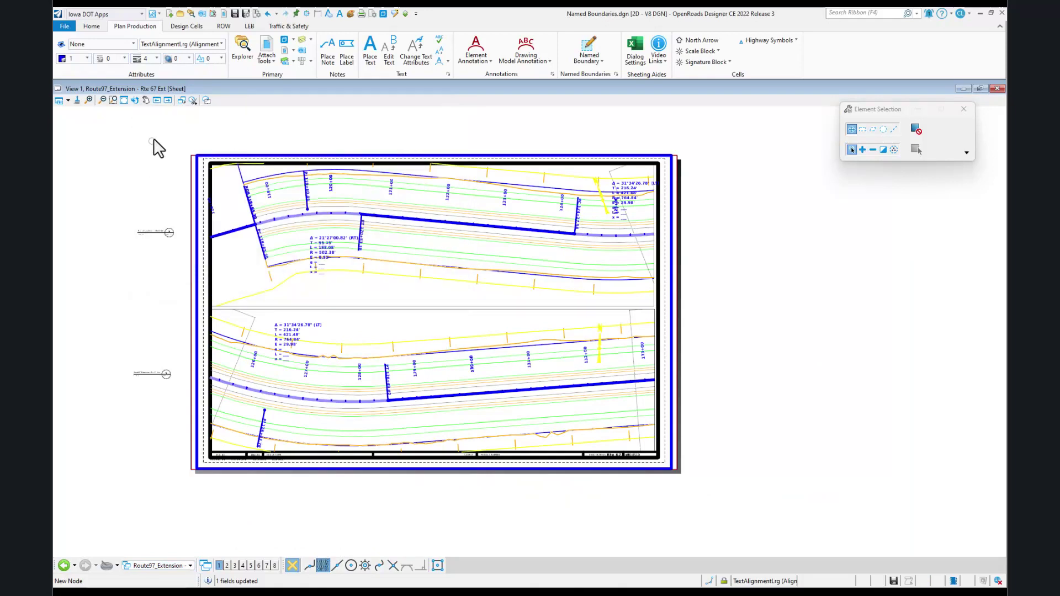
pyautogui.scroll(1, 170, 135)
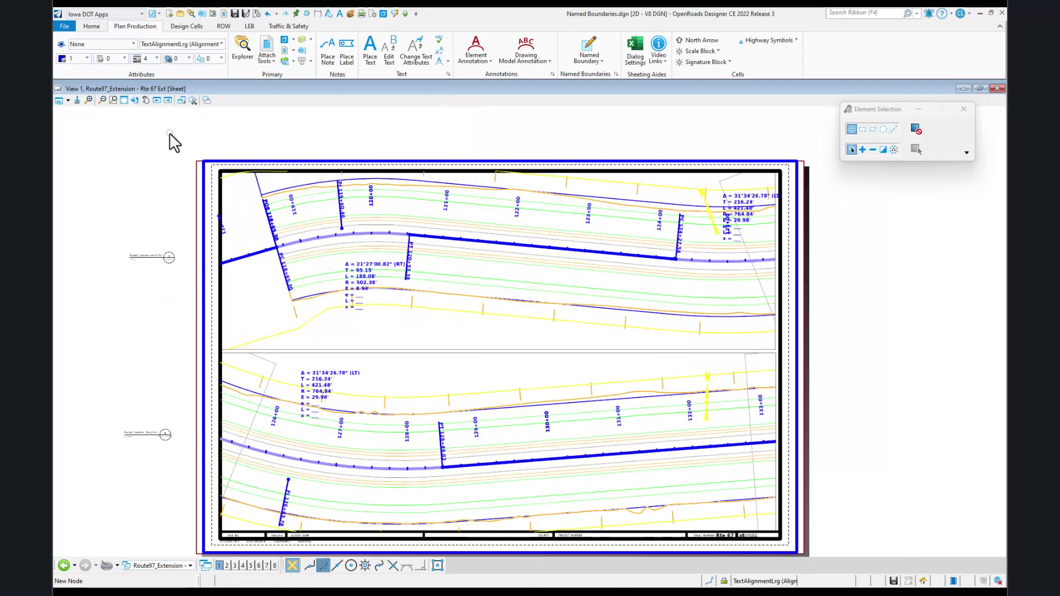
pyautogui.hotkey('ctrl', 's')
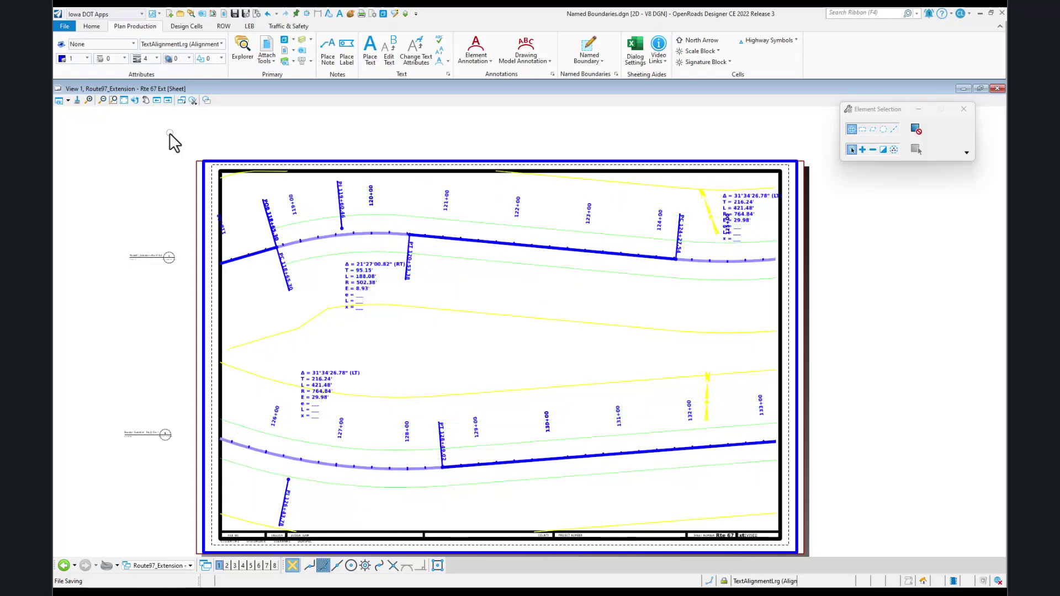